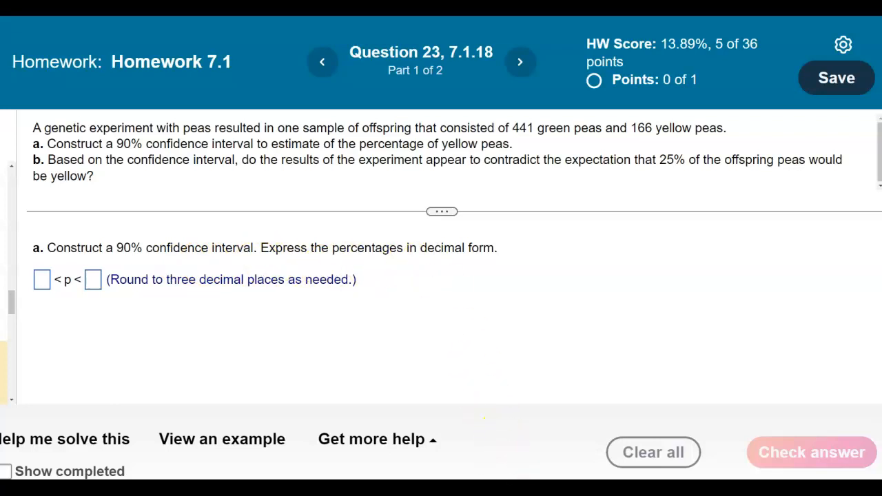
Switch to SMART Notebook, place it below the question text, and handwrite "n = 441 + 166 =" on the blank page.
left_click(514, 488)
left_click_drag(572, 74, 550, 203)
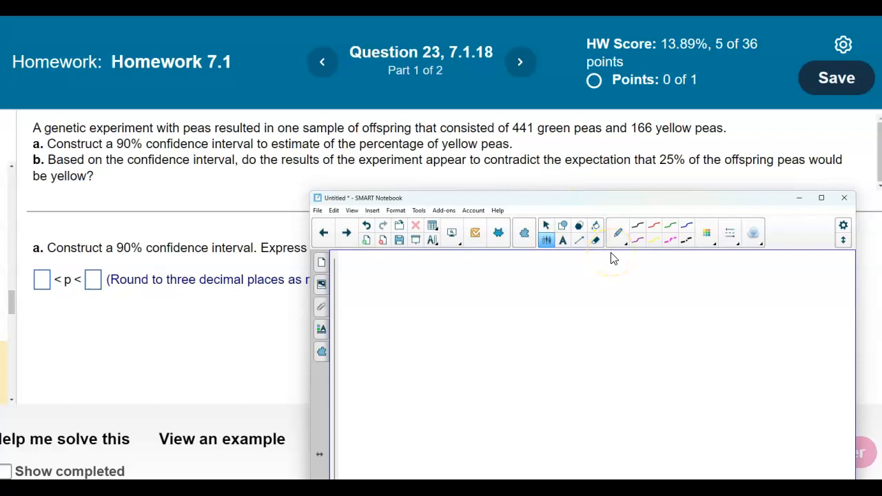
mouse_move(352, 261)
left_mouse_down()
mouse_move(351, 269)
mouse_move(357, 264)
left_mouse_up()
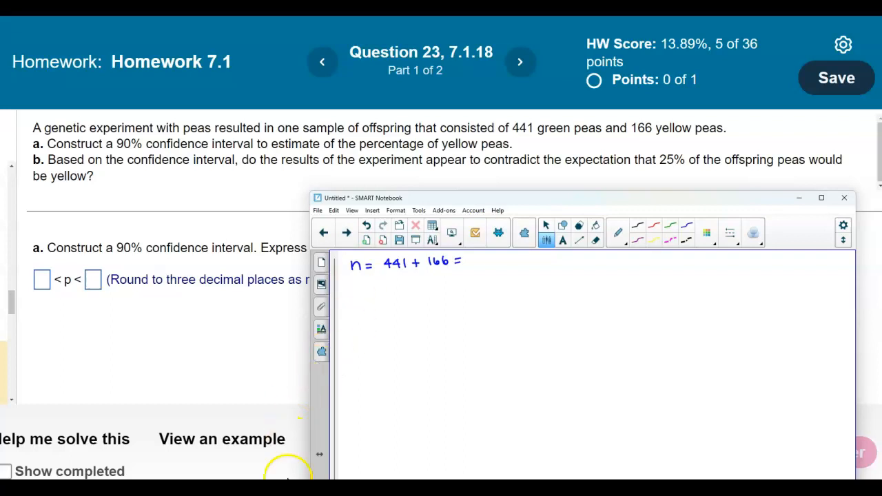
Switch to the TI-84 Plus calculator and compute 441+166.
left_click(268, 487)
left_click(118, 403)
left_click(113, 402)
left_click(147, 366)
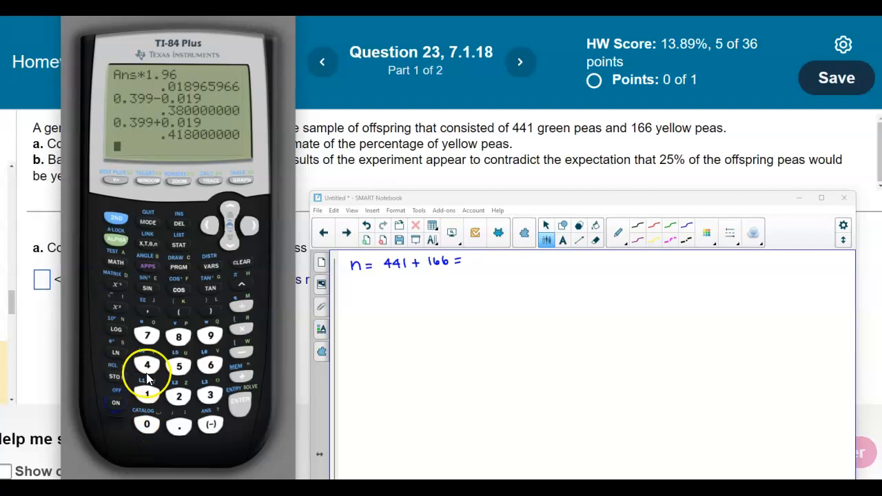
left_click(147, 365)
left_click(147, 395)
left_click(242, 375)
left_click(147, 394)
left_click(210, 365)
left_click(210, 365)
left_click(239, 401)
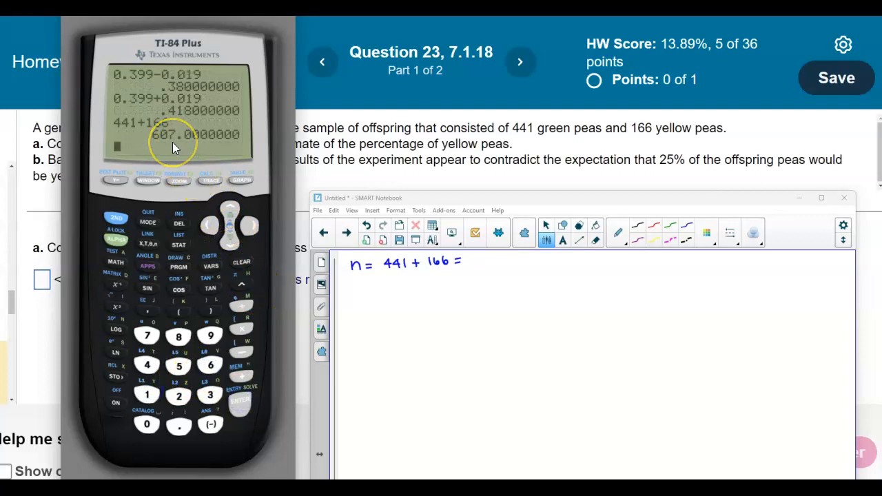
Complete the handwritten line in SMART Notebook with 607 and ", x = 166", moving the notebook away from the calculator.
left_click(473, 257)
left_click_drag(473, 258, 475, 263)
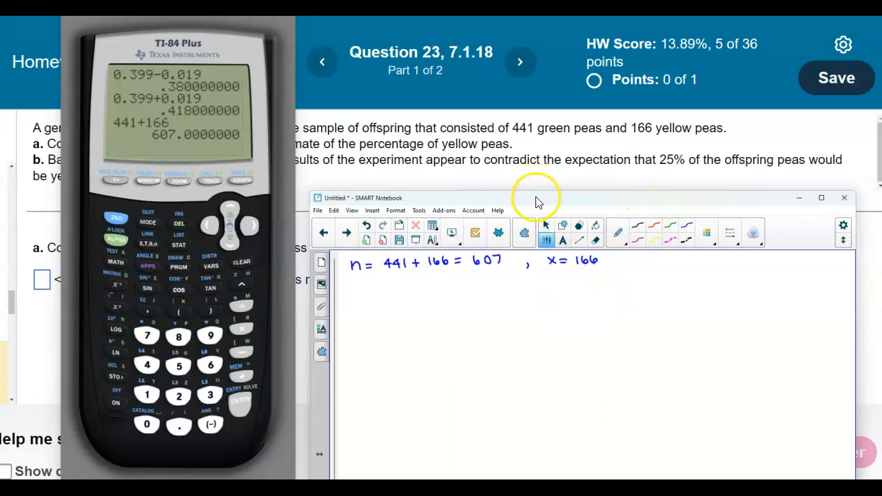
left_click_drag(538, 202, 594, 194)
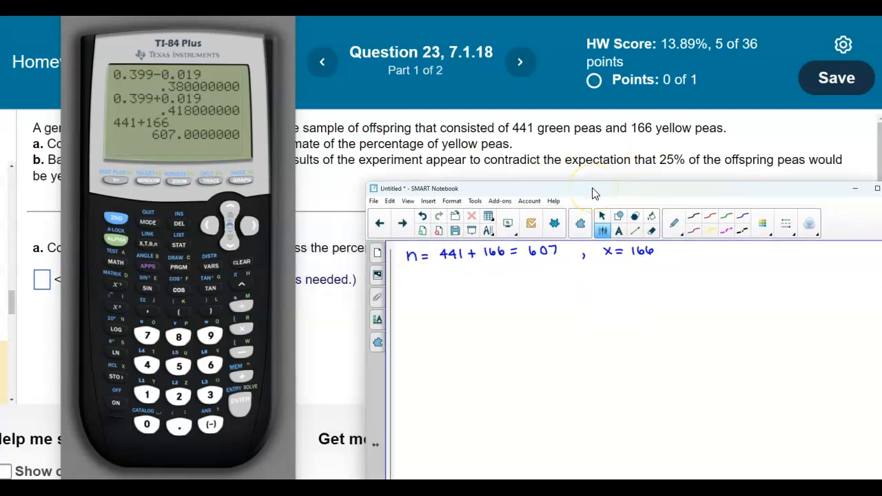
Return to the homework question and launch StatCrunch from its help resources, placing the window below the first line of the question.
left_click(323, 184)
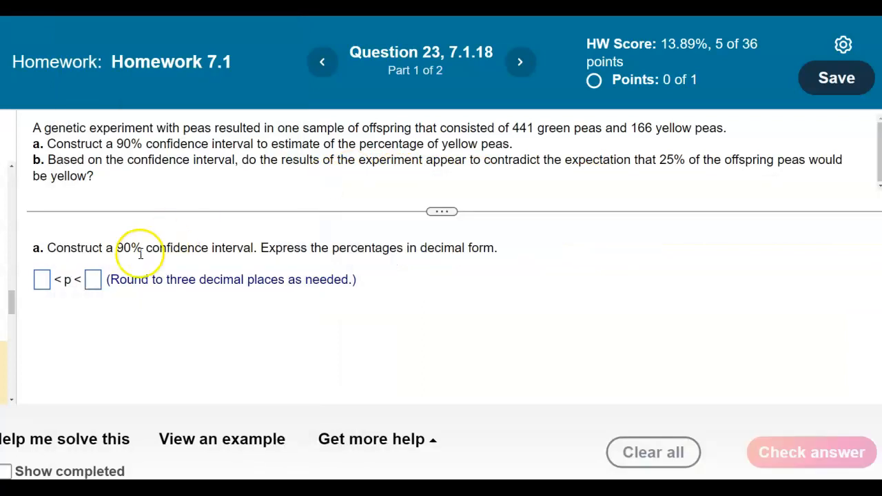
left_click(398, 439)
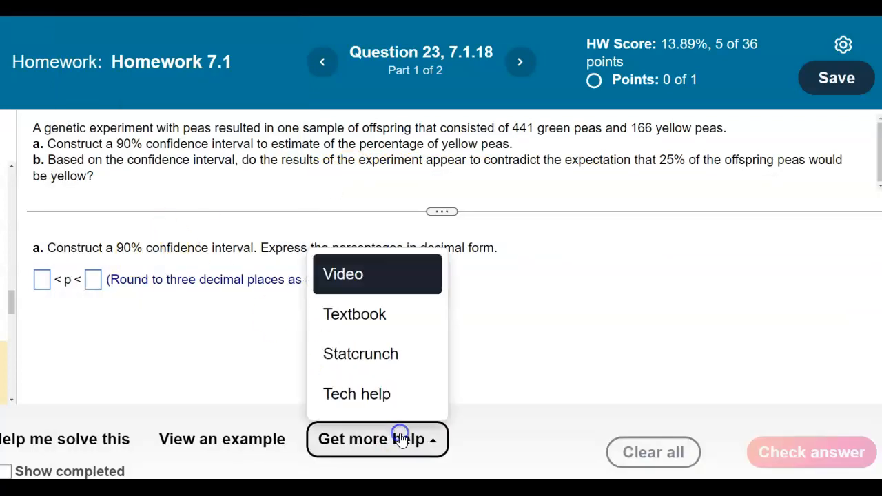
left_click(390, 369)
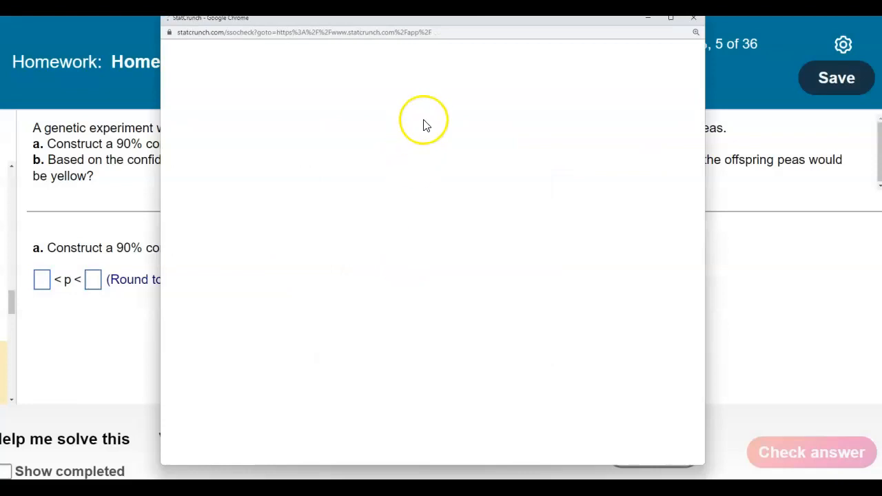
left_click_drag(475, 28, 357, 155)
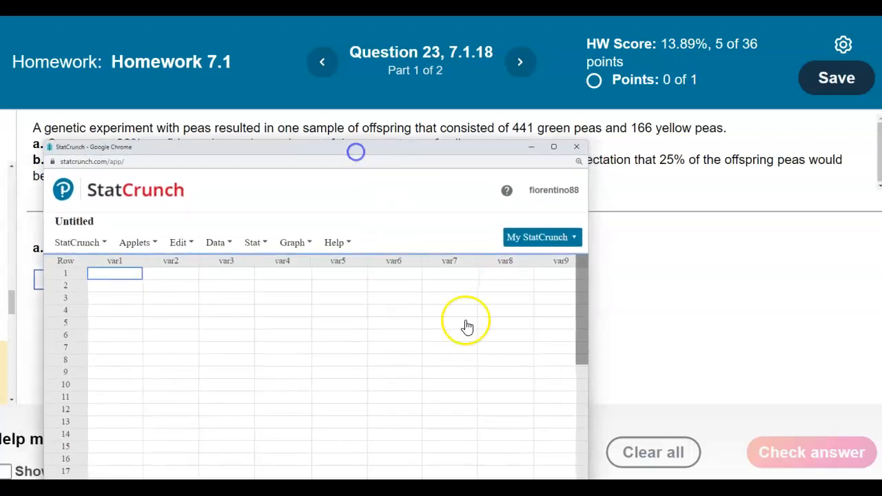
Keep the notebook notes beside StatCrunch and open the one-sample proportion analysis with summary data.
left_click(544, 487)
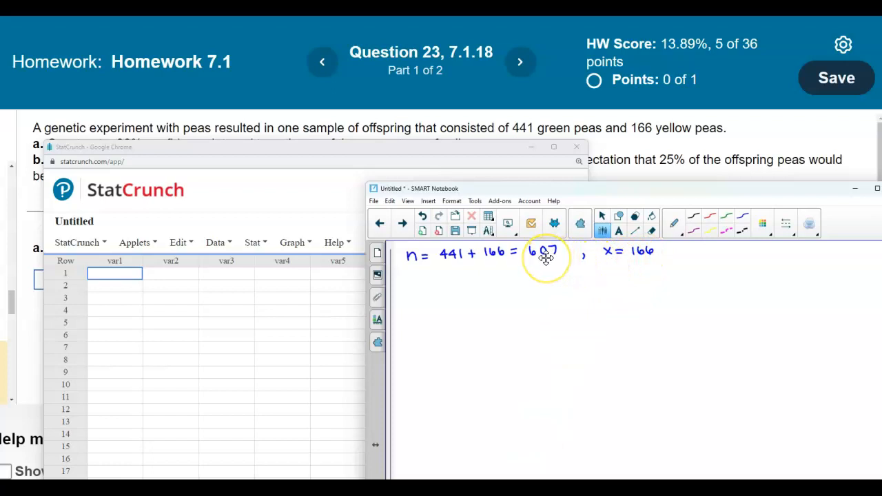
left_click(266, 245)
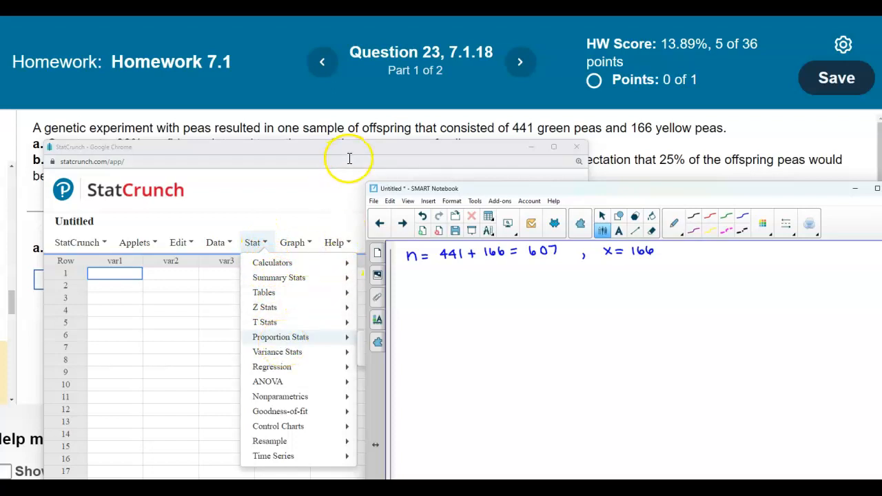
left_click_drag(443, 192, 566, 184)
mouse_move(424, 342)
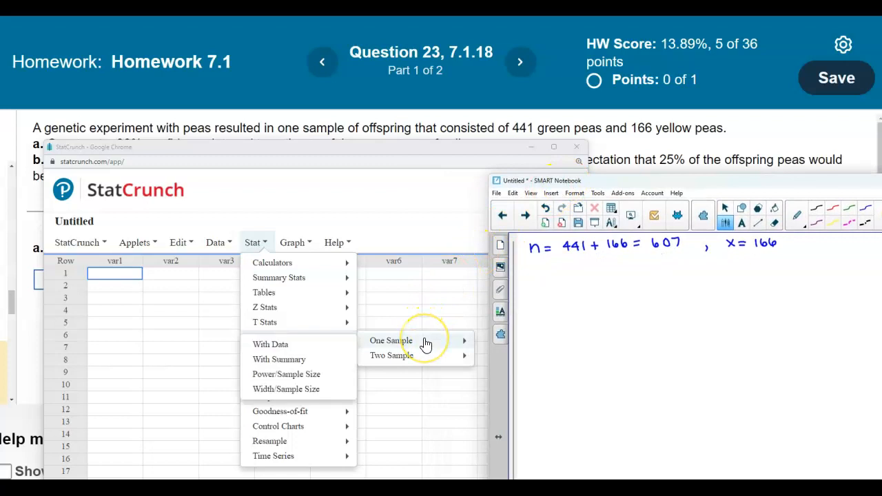
left_click(283, 361)
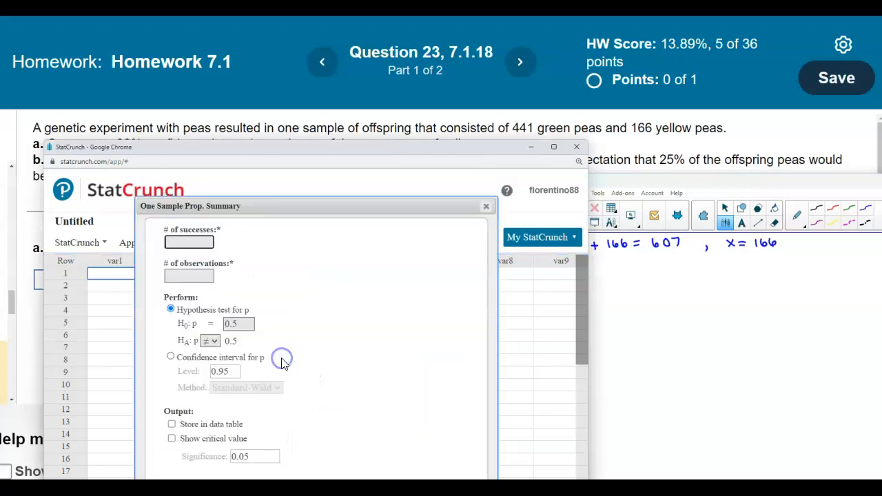
Enter 166 successes and 607 observations in the One Sample Prop. Summary dialog, keeping the question's confidence level readable.
left_click_drag(282, 205, 292, 181)
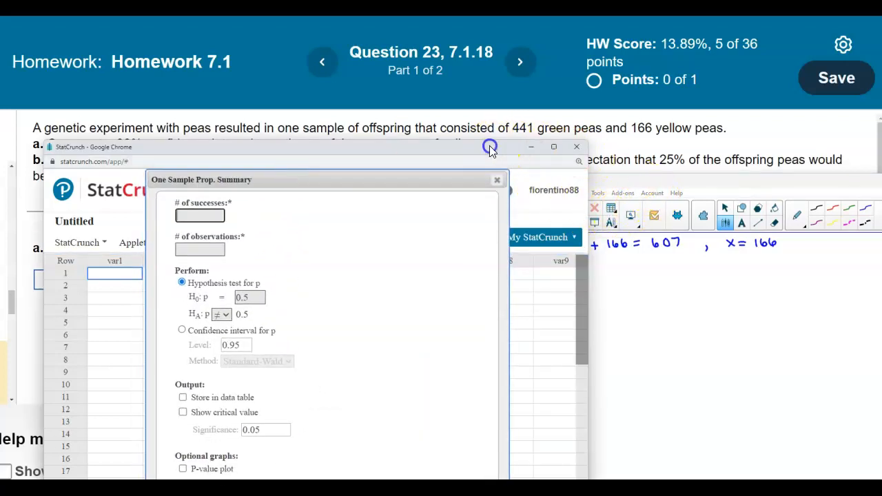
left_click_drag(496, 141, 492, 157)
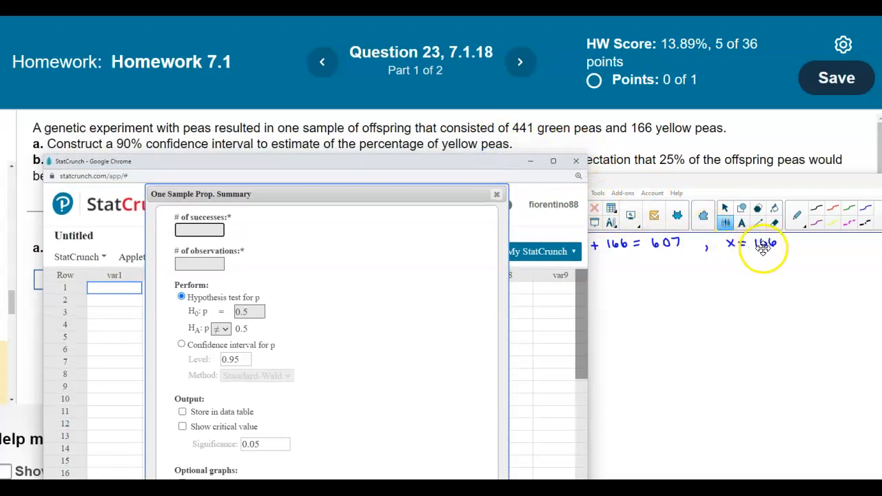
left_click(209, 230)
type("166")
left_click(199, 264)
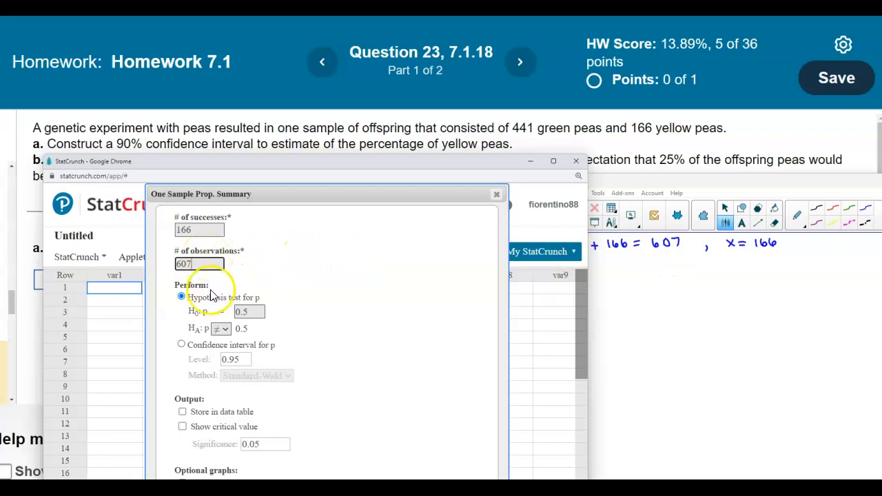
Choose a confidence interval for p with level 0.90 and compute the results.
left_click(182, 344)
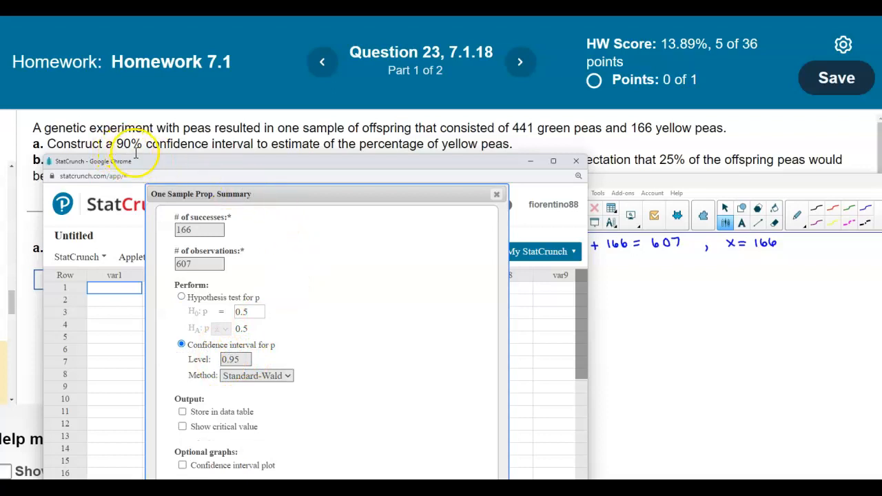
left_click(239, 358)
left_click_drag(239, 359, 216, 359)
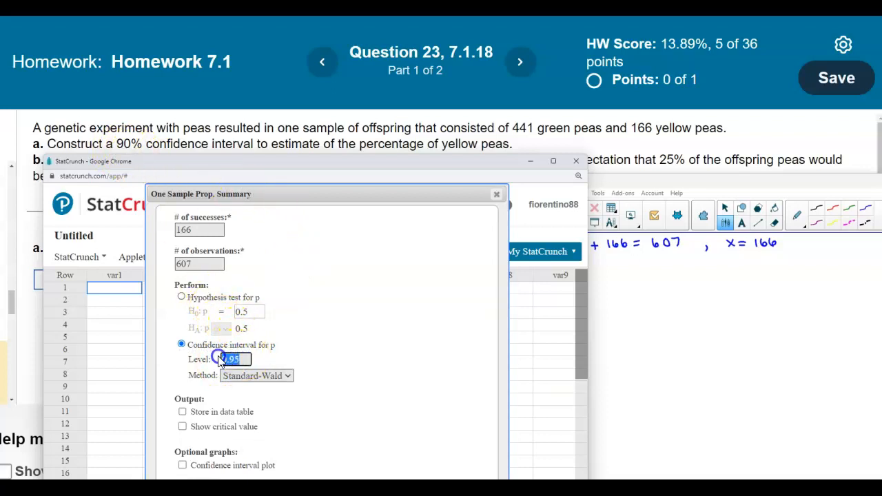
key("BackSpace")
type("0.90")
left_click_drag(345, 172, 334, 86)
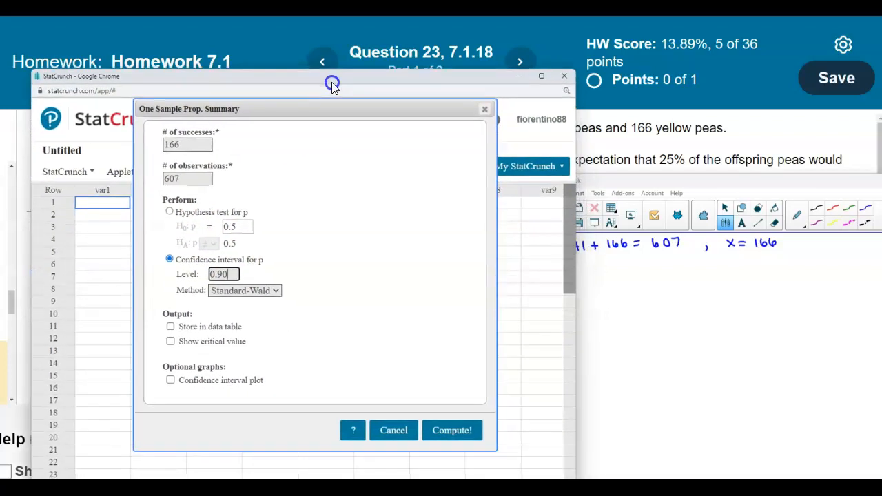
left_click(449, 428)
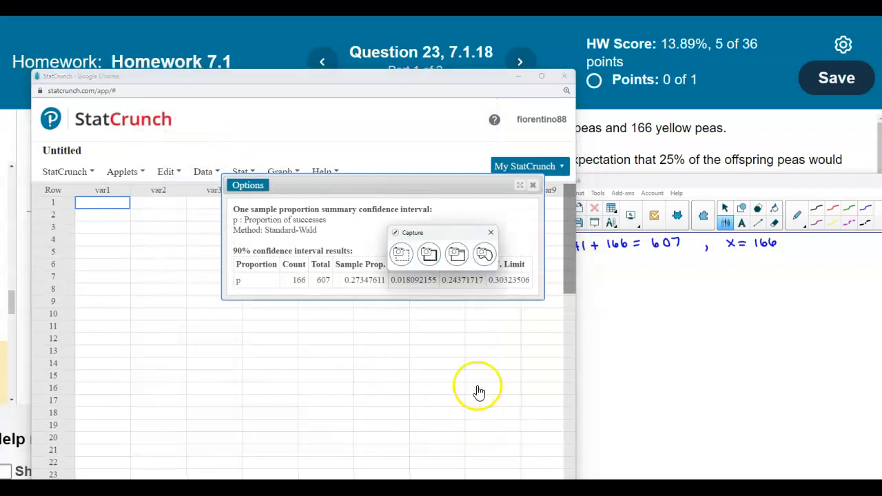
Capture the confidence interval results as an area snapshot and place it on the SMART Notebook page below the handwritten line.
left_click(401, 253)
left_click_drag(230, 201, 539, 297)
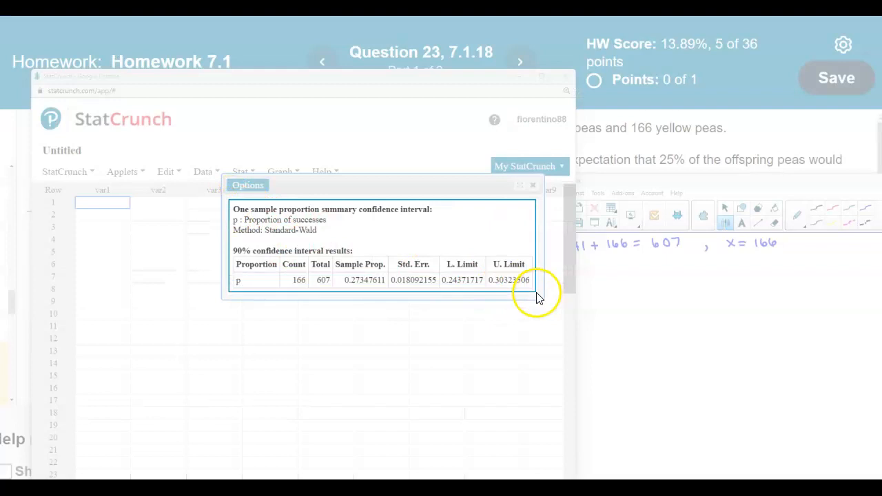
left_click(500, 281)
left_click_drag(718, 325, 714, 332)
Bring the notebook over the homework page, then box 166, 607 and the lower and upper limits, labelling the sample proportion p̂.
left_click(673, 166)
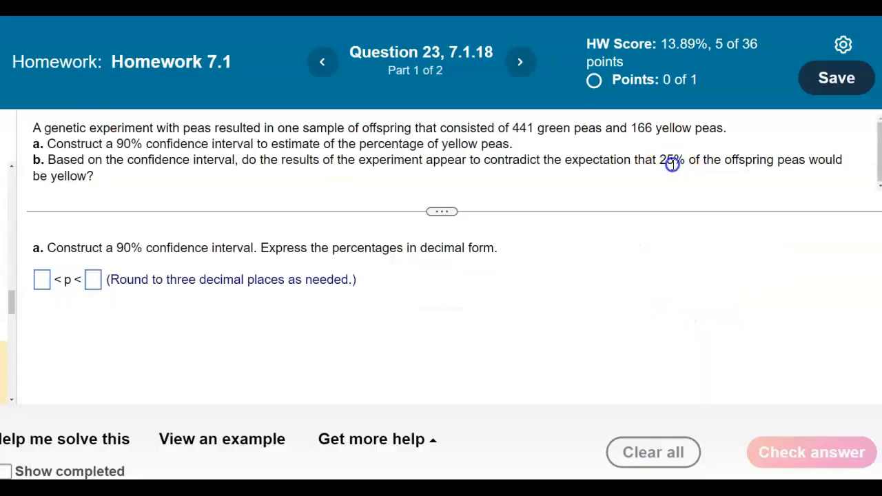
left_click(534, 488)
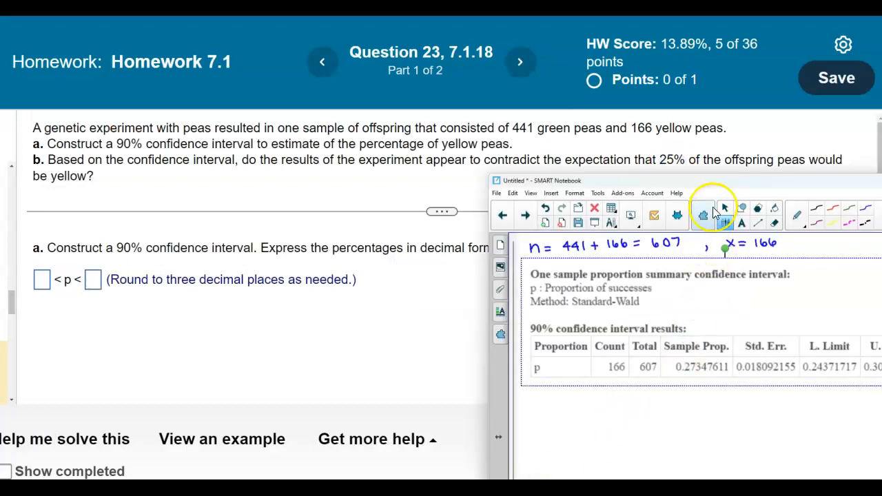
left_click_drag(719, 182, 405, 107)
left_click(696, 260)
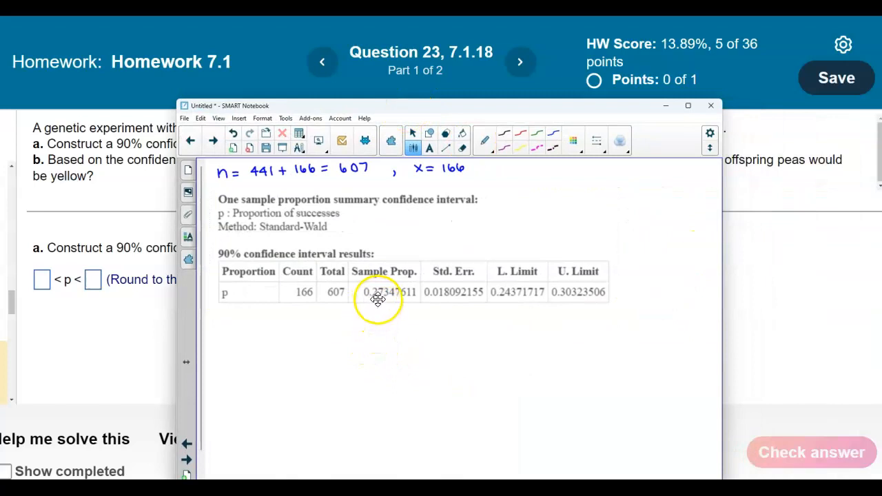
left_click_drag(292, 301, 303, 301)
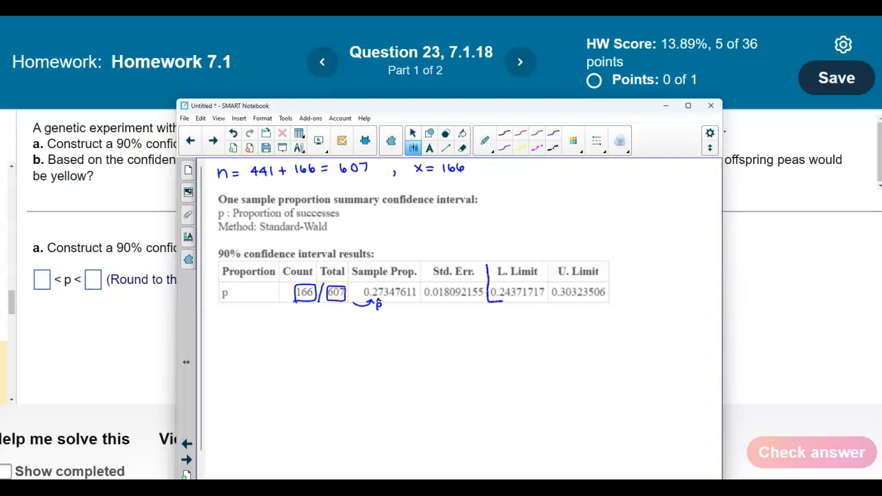
left_click_drag(603, 261, 484, 265)
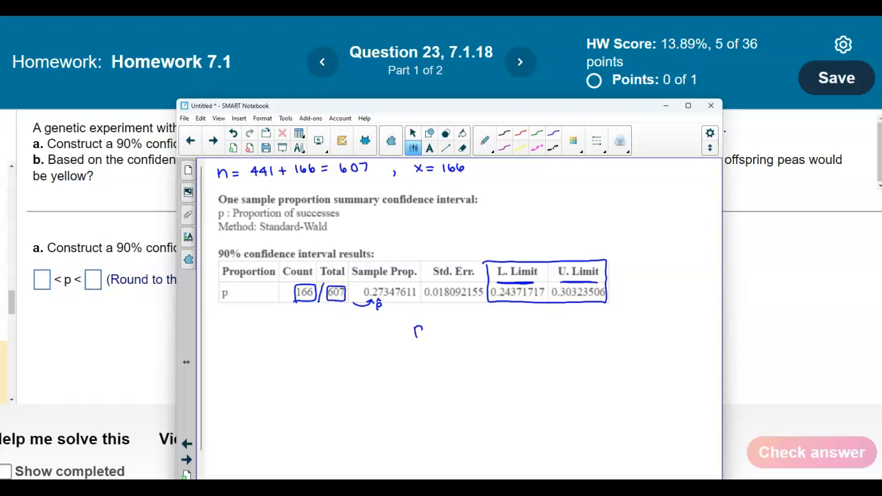
Handwrite the rounded interval "0.244 < p < 0.303" below the results table.
mouse_move(442, 326)
left_mouse_down()
mouse_move(433, 330)
mouse_move(442, 334)
left_mouse_up()
left_click_drag(364, 329, 372, 335)
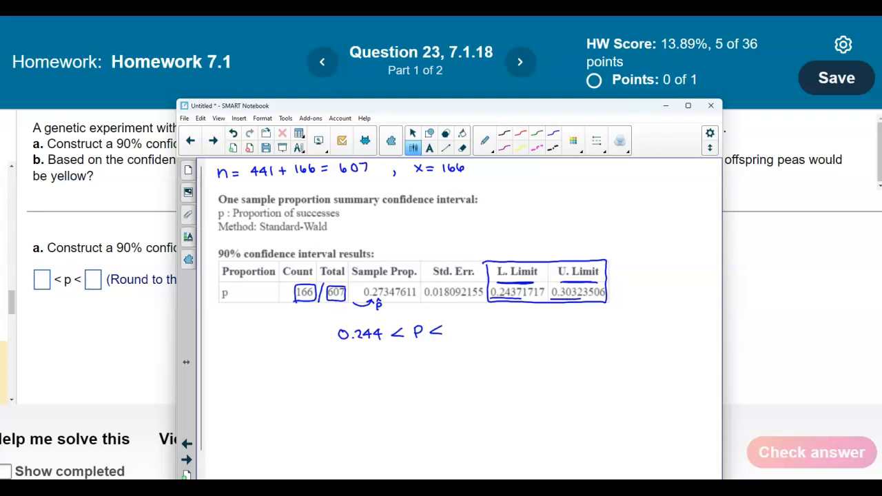
left_click_drag(460, 327, 457, 335)
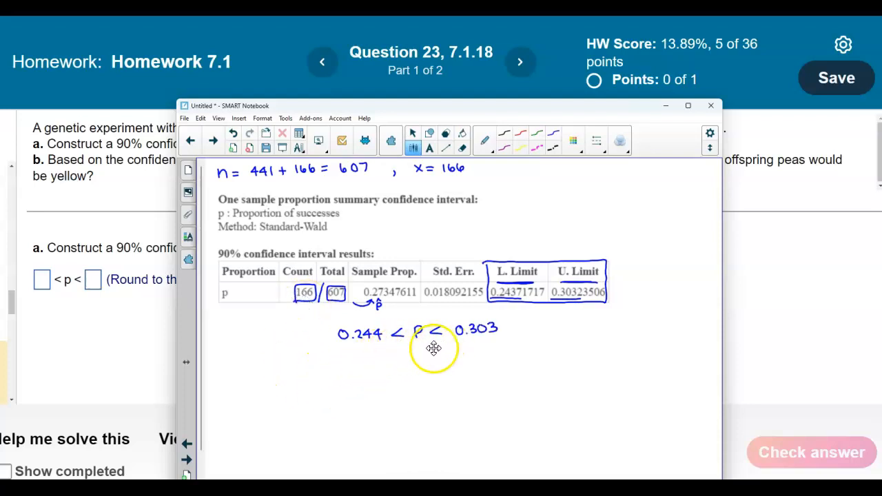
Fill in the part a interval on the homework page with lower limit 0.244 and upper limit 0.303.
left_click(43, 281)
type("0.244")
left_click(110, 281)
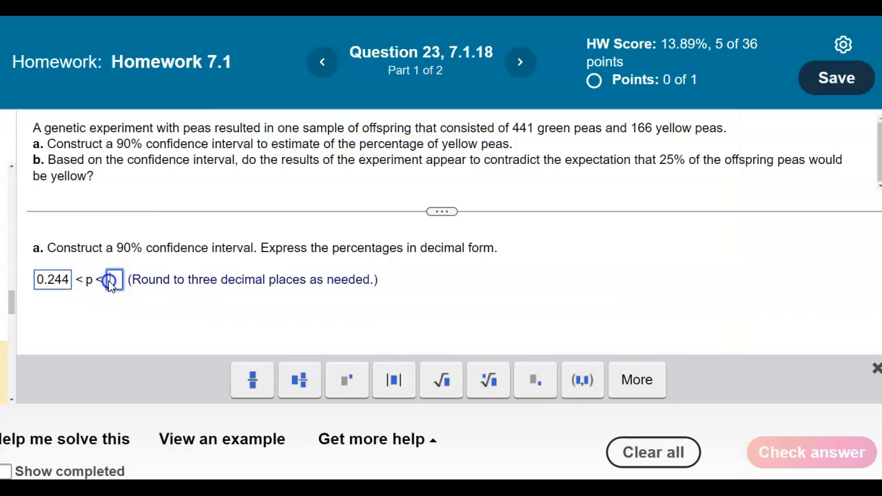
key("alt+Tab")
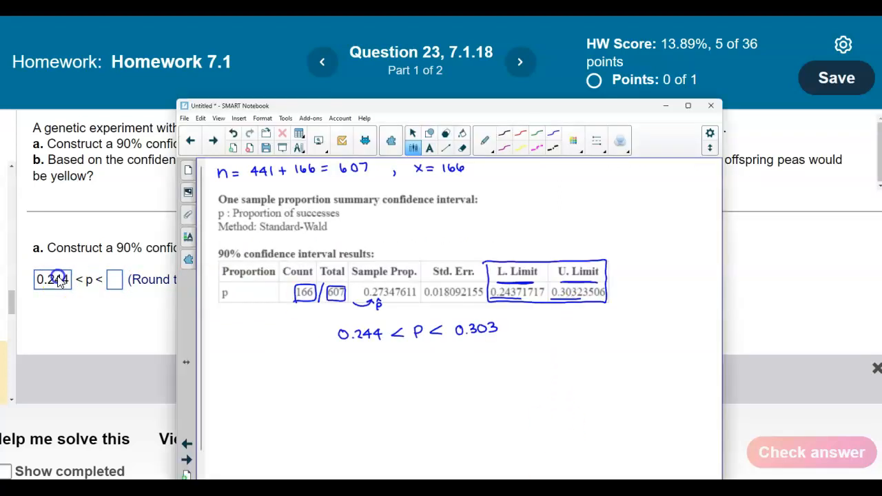
left_click(111, 281)
type("0.303")
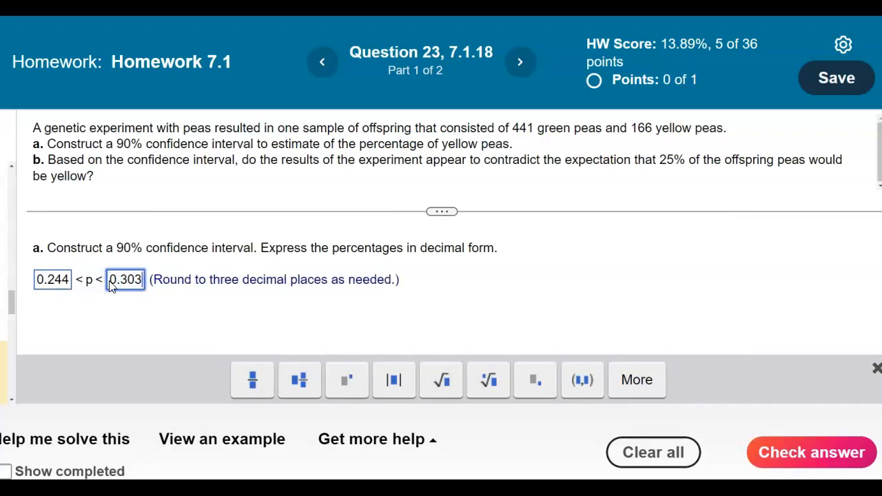
Submit the part a answer, dismiss the feedback, and bring part b with both answer choices into view.
key("Return")
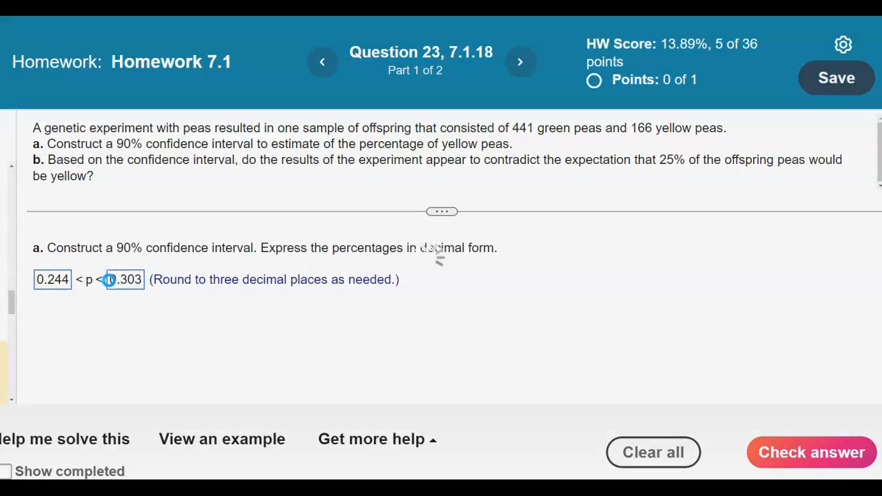
left_click(453, 301)
scroll(454, 298, "down", 1)
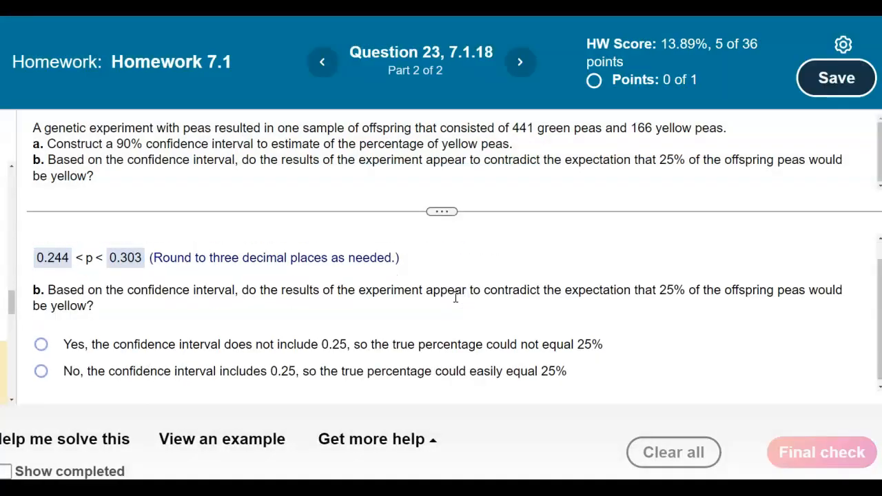
mouse_move(441, 213)
left_mouse_down()
mouse_move(443, 197)
mouse_move(439, 221)
mouse_move(441, 200)
left_mouse_up()
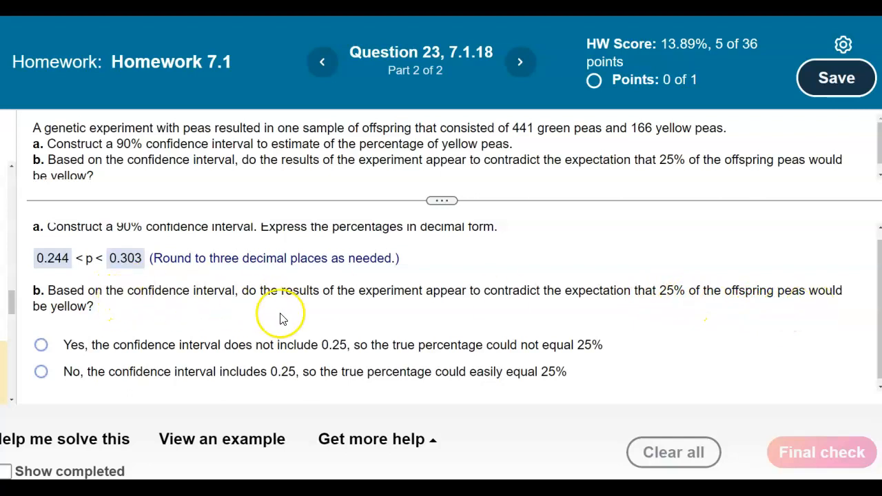
Switch to SMART Notebook, handwrite "25% = 0.250" beside the interval, and draw an arrow from 0.250 to the p in the inequality.
key("alt+Tab")
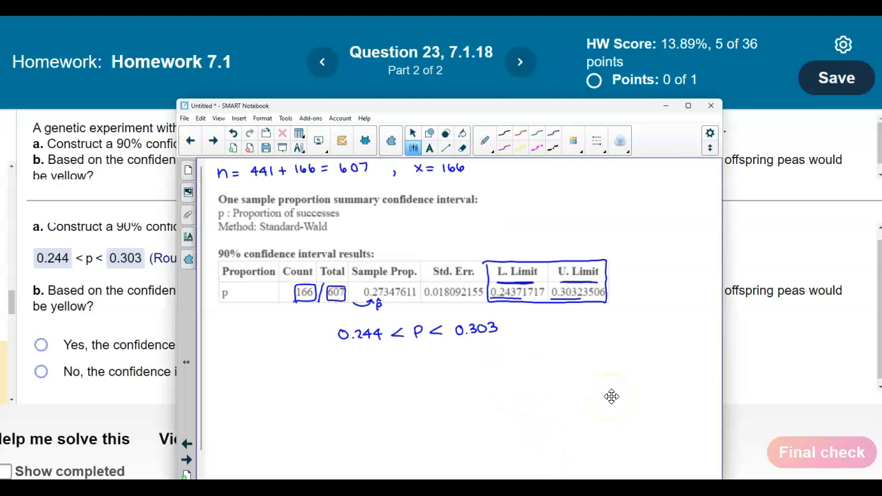
left_click_drag(596, 318, 605, 324)
mouse_move(666, 319)
left_mouse_down()
mouse_move(683, 315)
mouse_move(631, 337)
mouse_move(425, 310)
left_mouse_up()
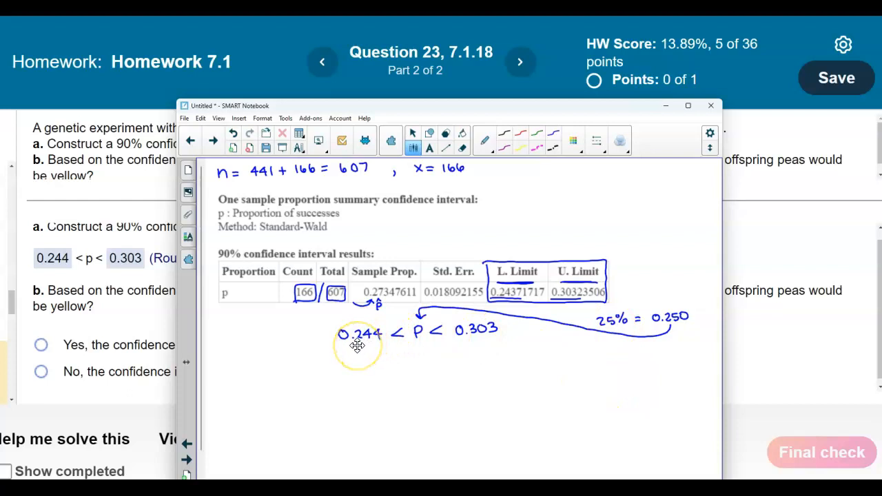
Add the text "No, the confidence interval includes 0.25, so the true percentage could easily equal 25%" below the handwritten interval.
left_click(465, 374)
left_click_drag(464, 363, 466, 426)
left_click(391, 390)
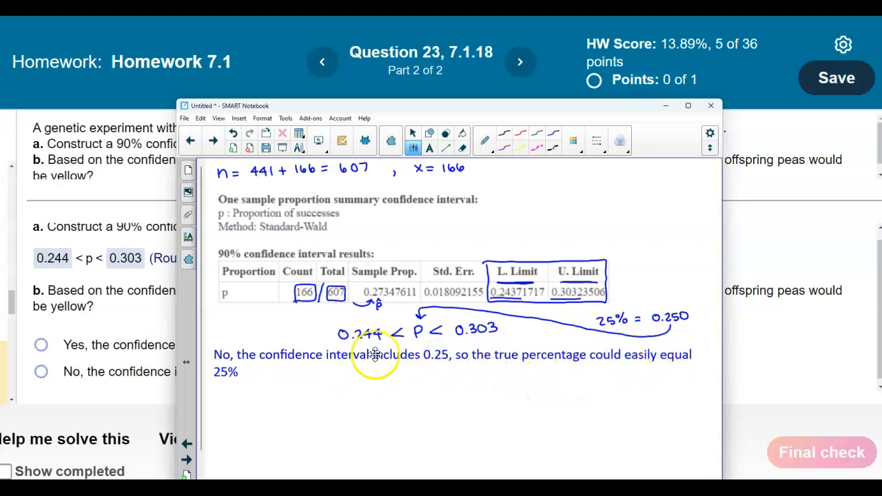
Return to the homework page, answer part b with "No, the confidence interval includes 0.25", submit it for the final check, and dismiss the feedback.
left_click(152, 385)
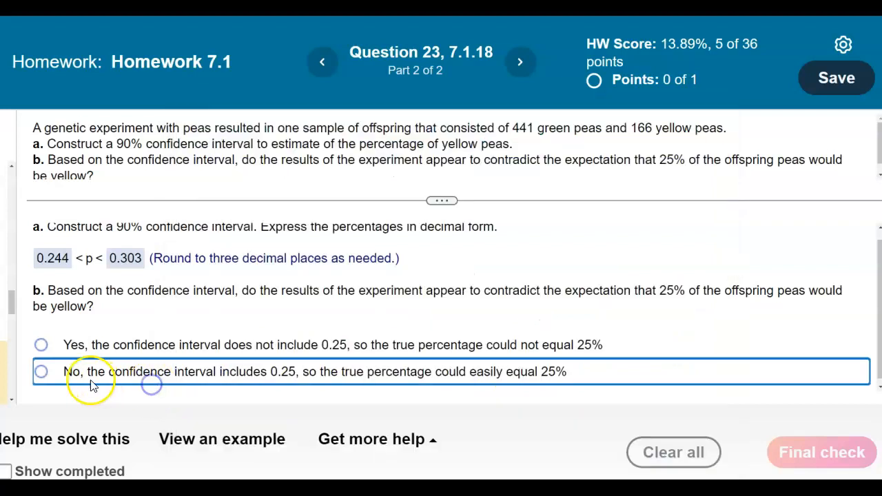
left_click(41, 372)
left_click(813, 448)
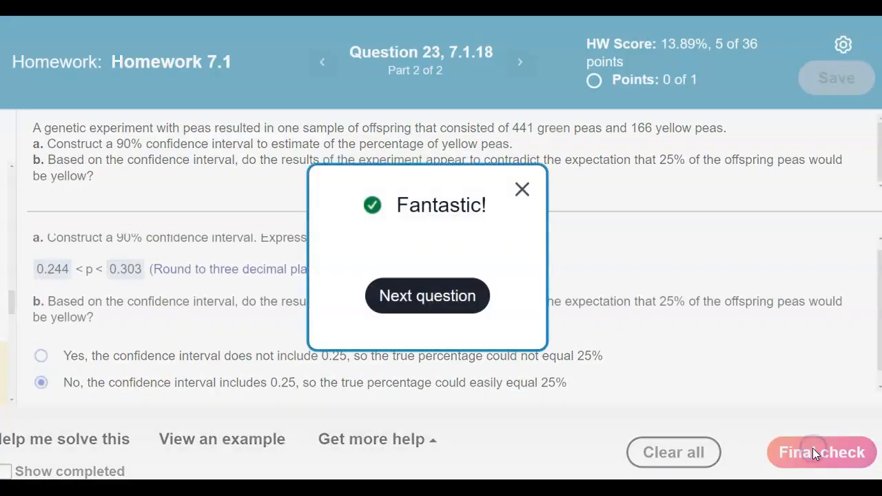
left_click(523, 190)
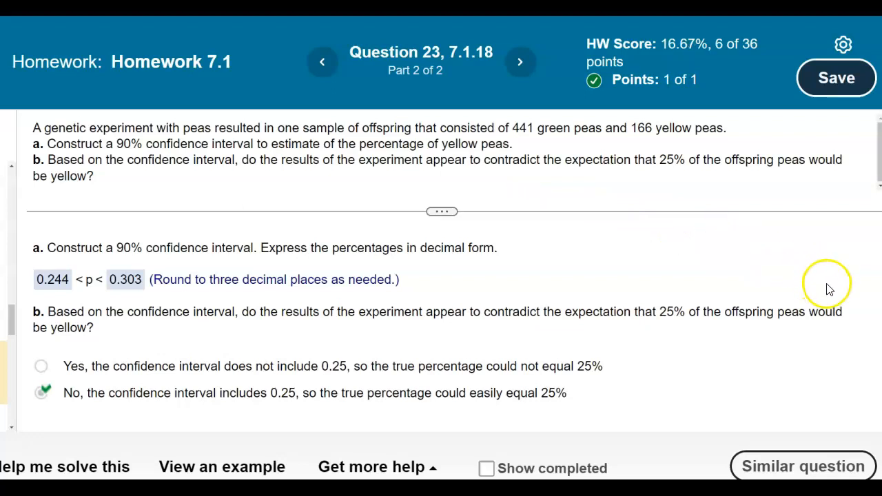